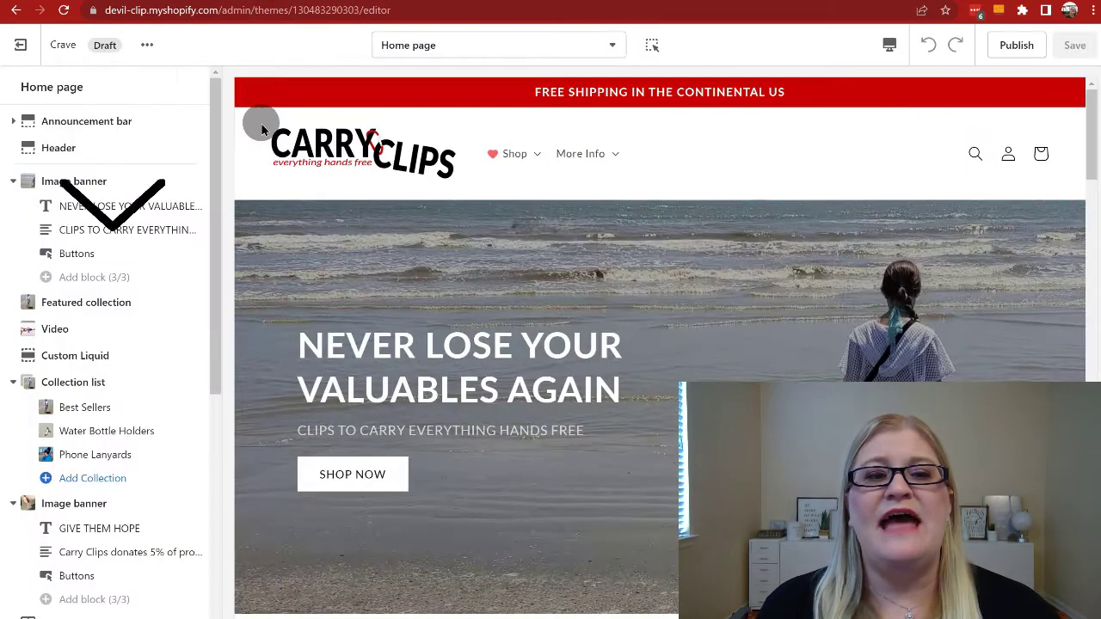
- Look through the theme sections available for adding to the home page
scroll(129, 404, "down", 5)
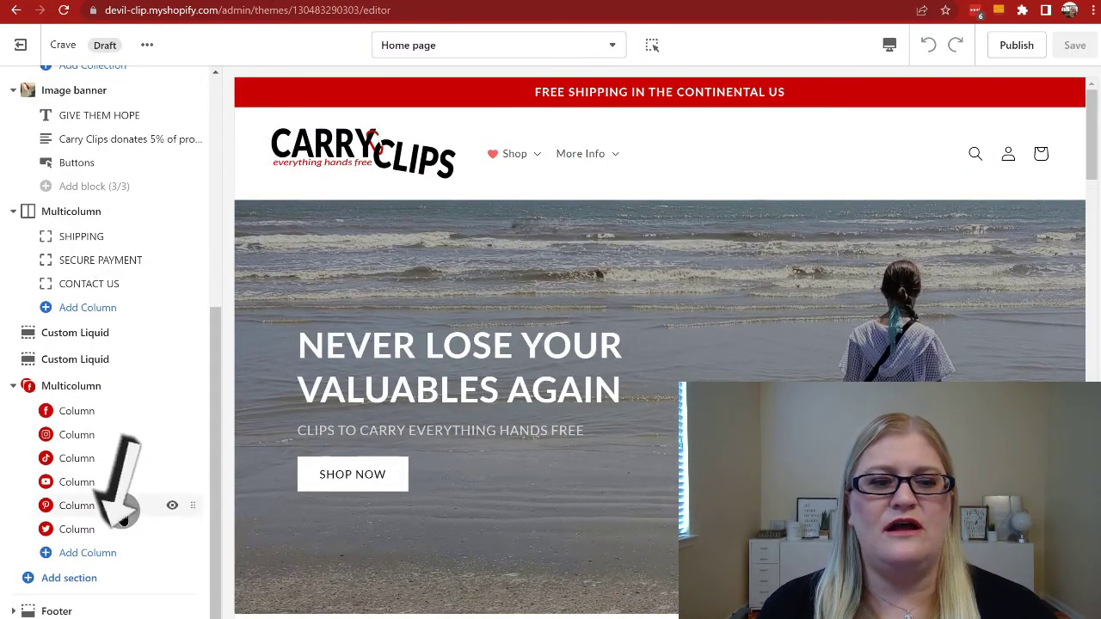
left_click(74, 581)
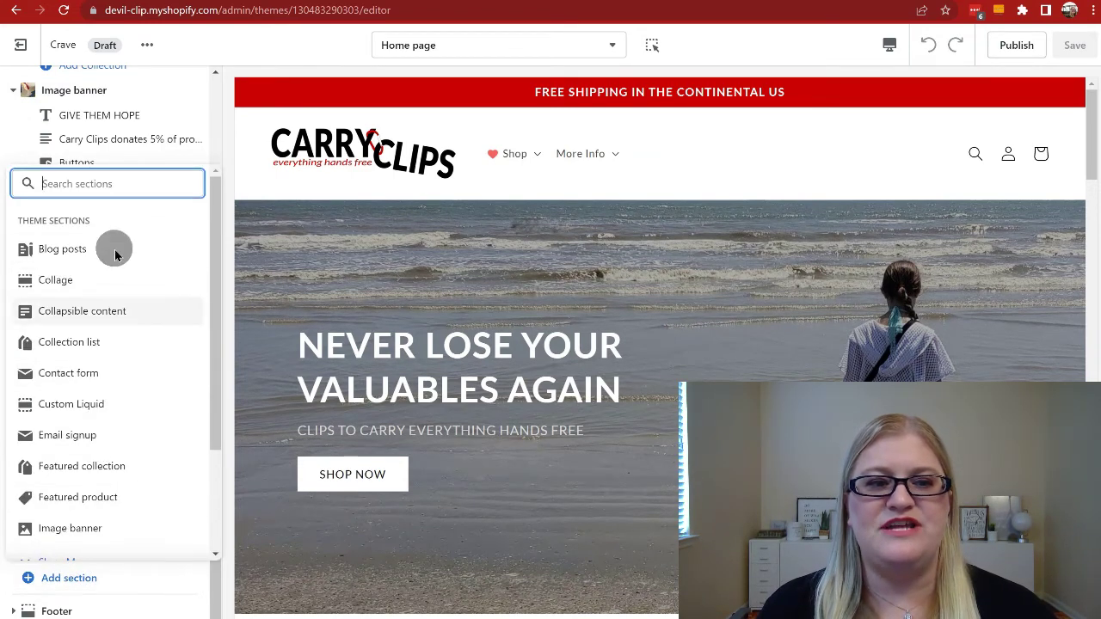
scroll(97, 533, "down", 1)
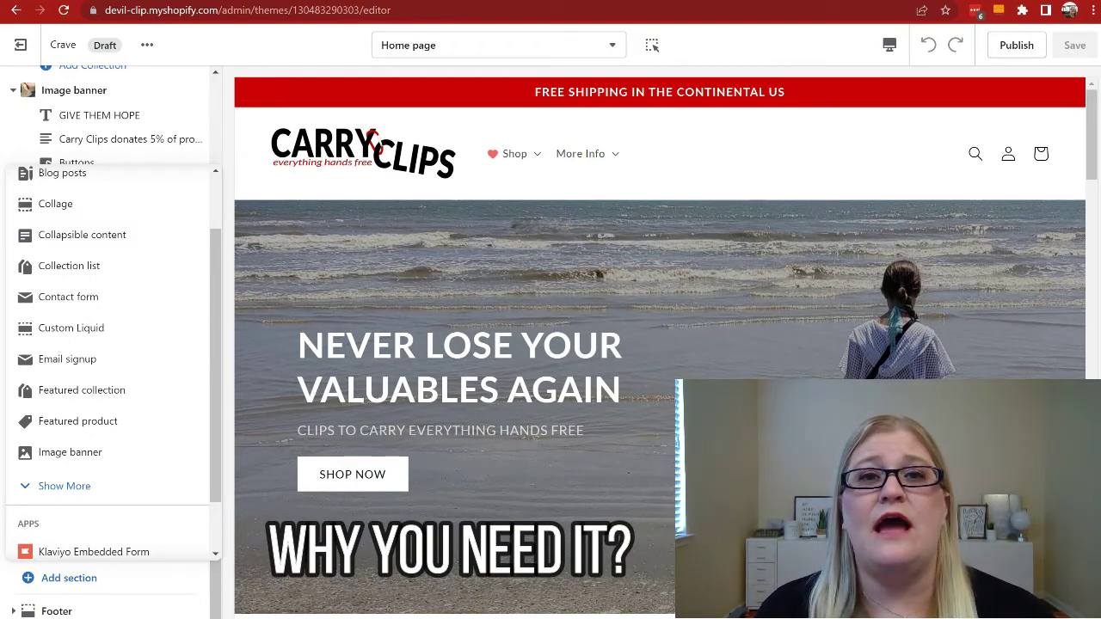
- Switch to the PDF of custom HTML codes in Google Drive and examine the button code's class name and link target
left_click(625, 1)
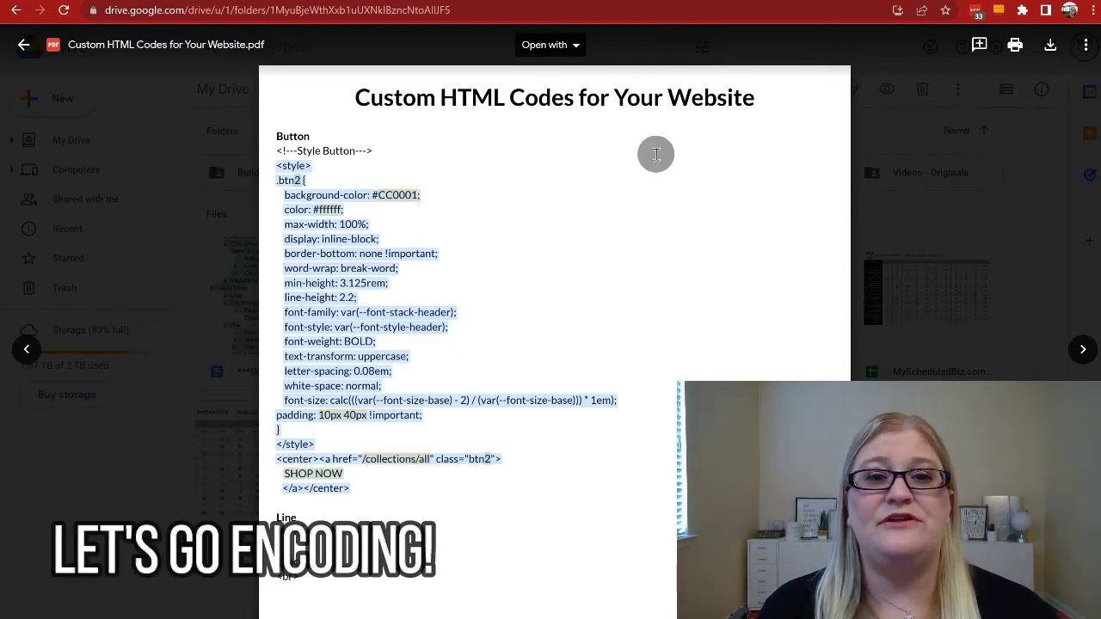
left_click(545, 307)
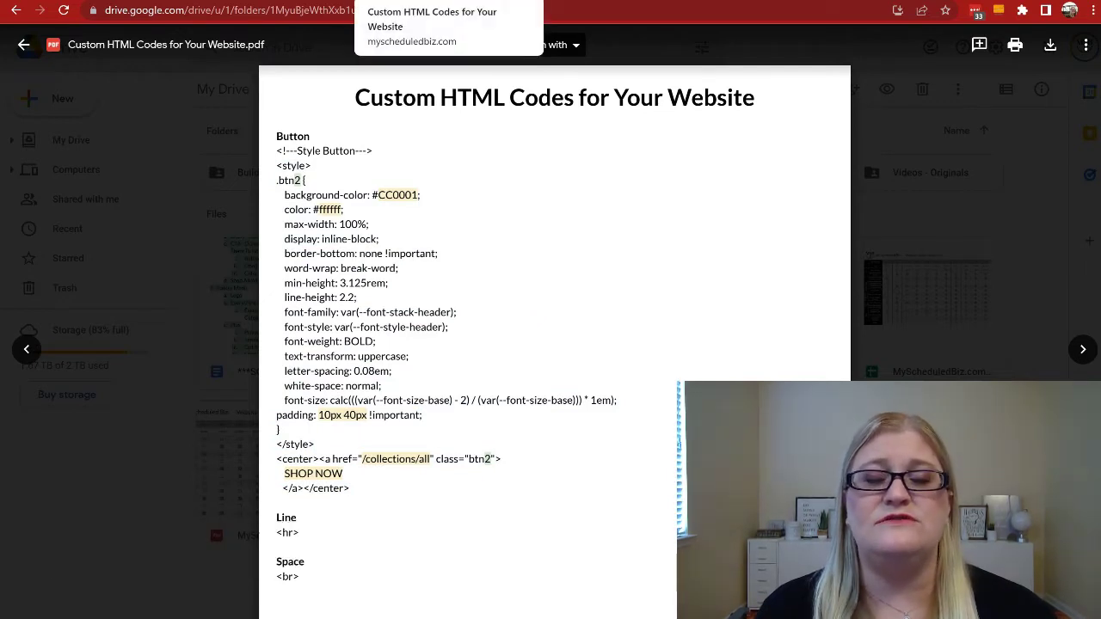
left_click(378, 3)
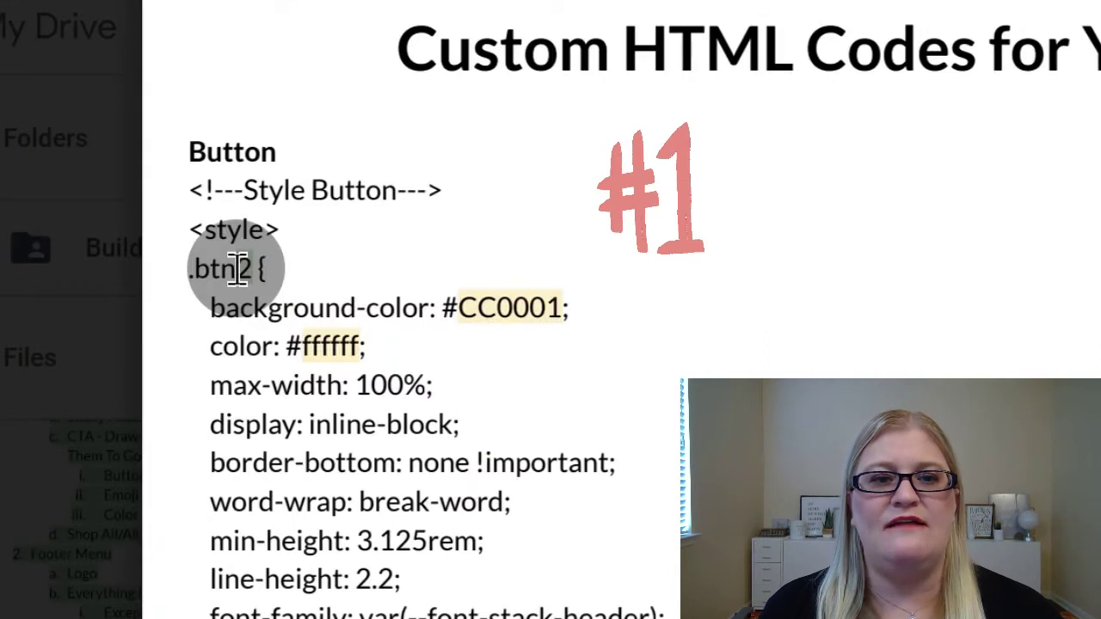
double_click(237, 269)
left_click(428, 265)
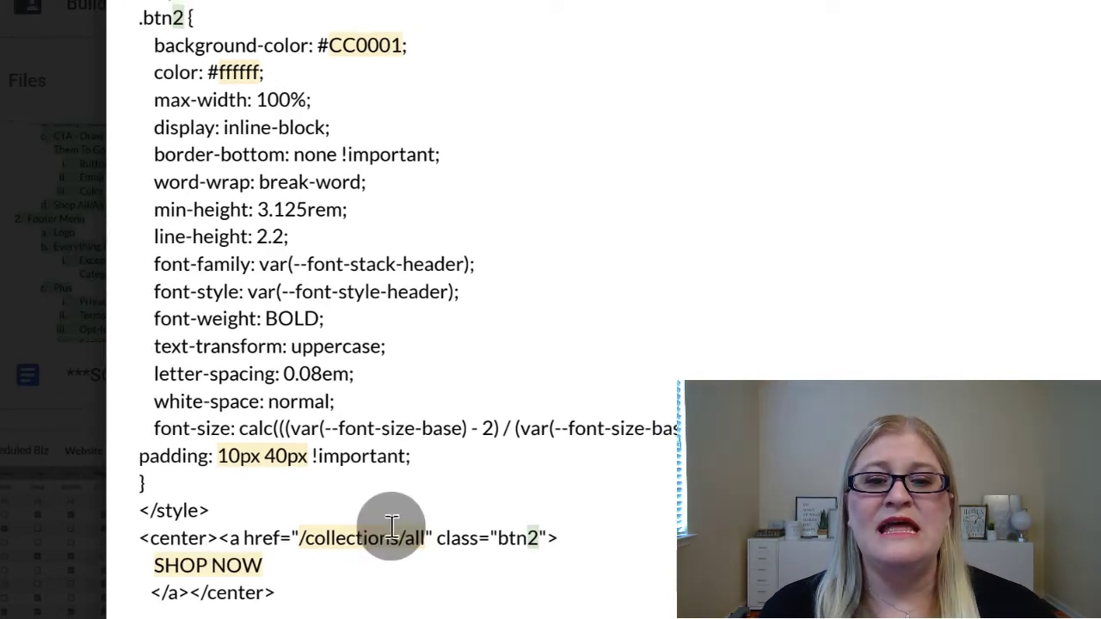
left_click_drag(301, 534, 416, 537)
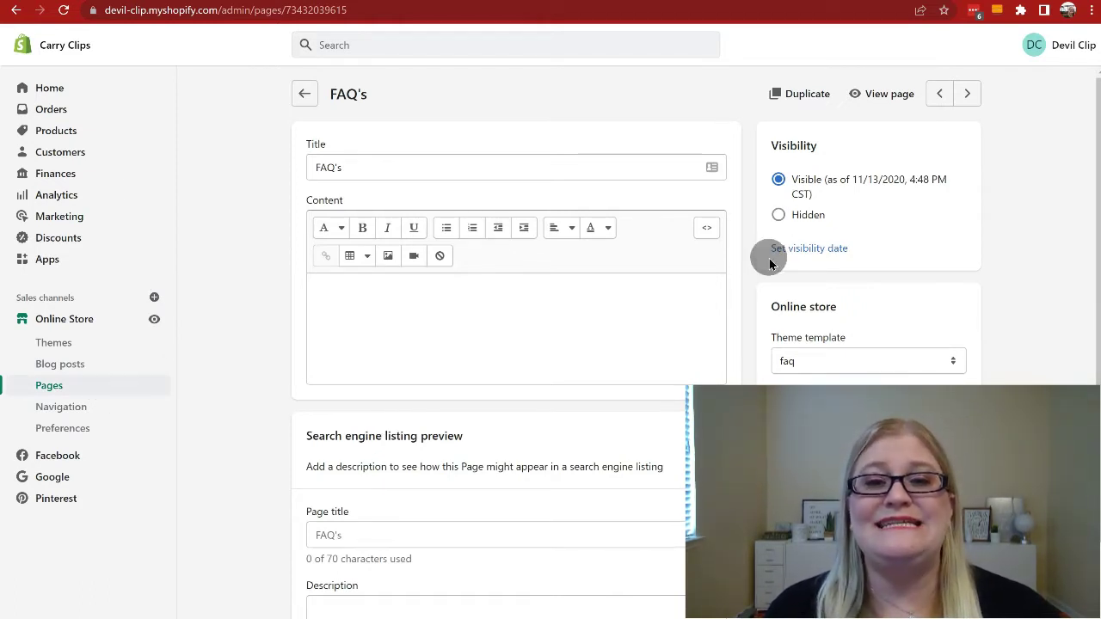
- Switch the content editor of the FAQ's page to HTML view
left_click(710, 228)
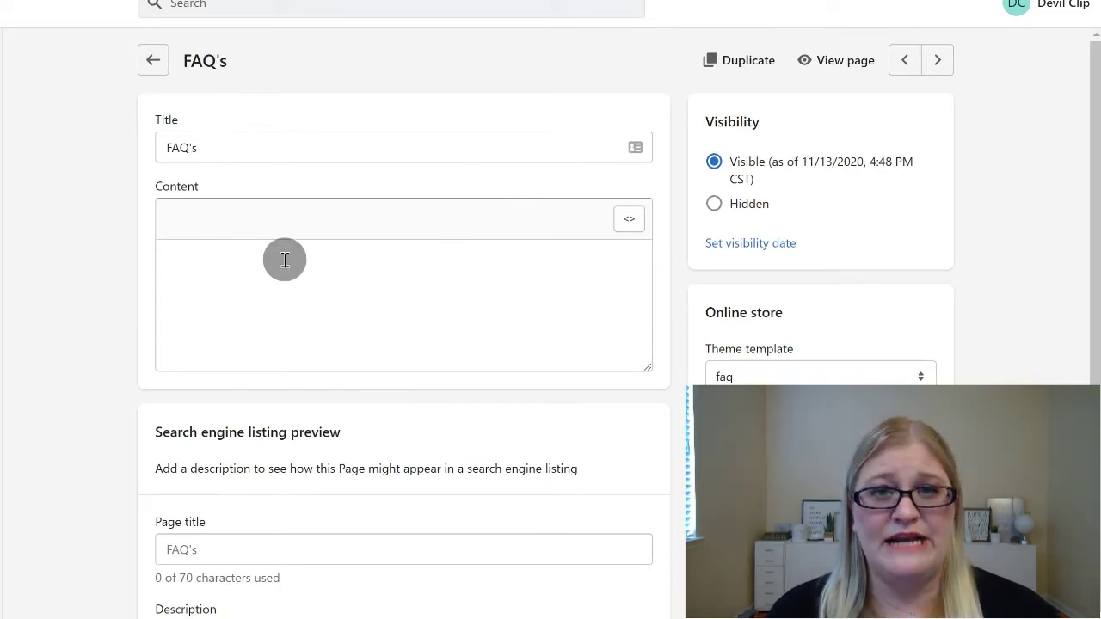
left_click(625, 217)
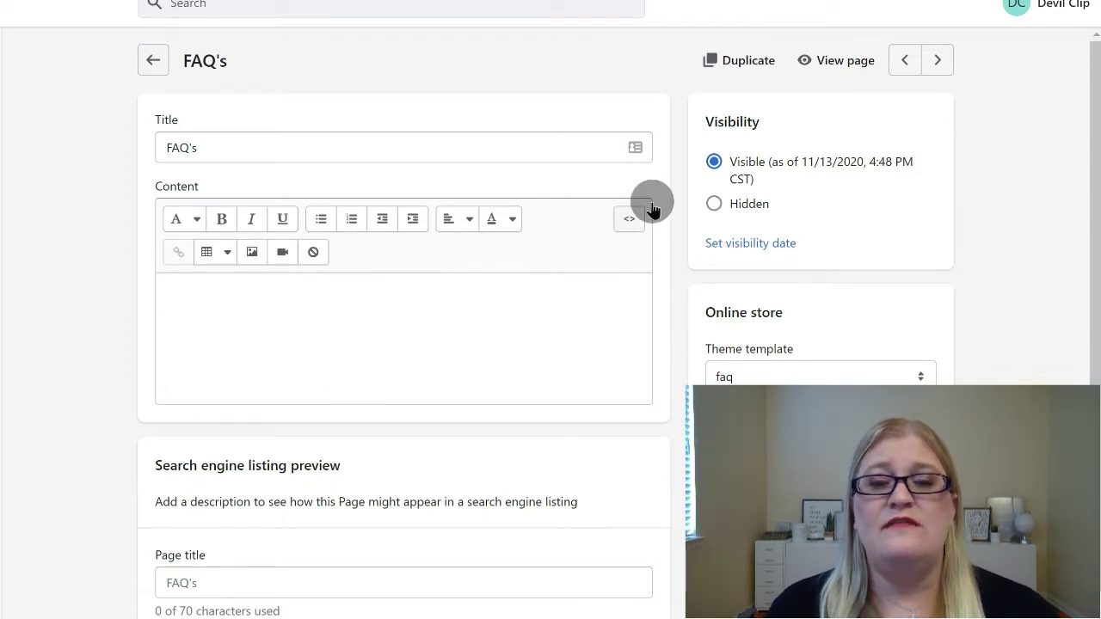
left_click(631, 222)
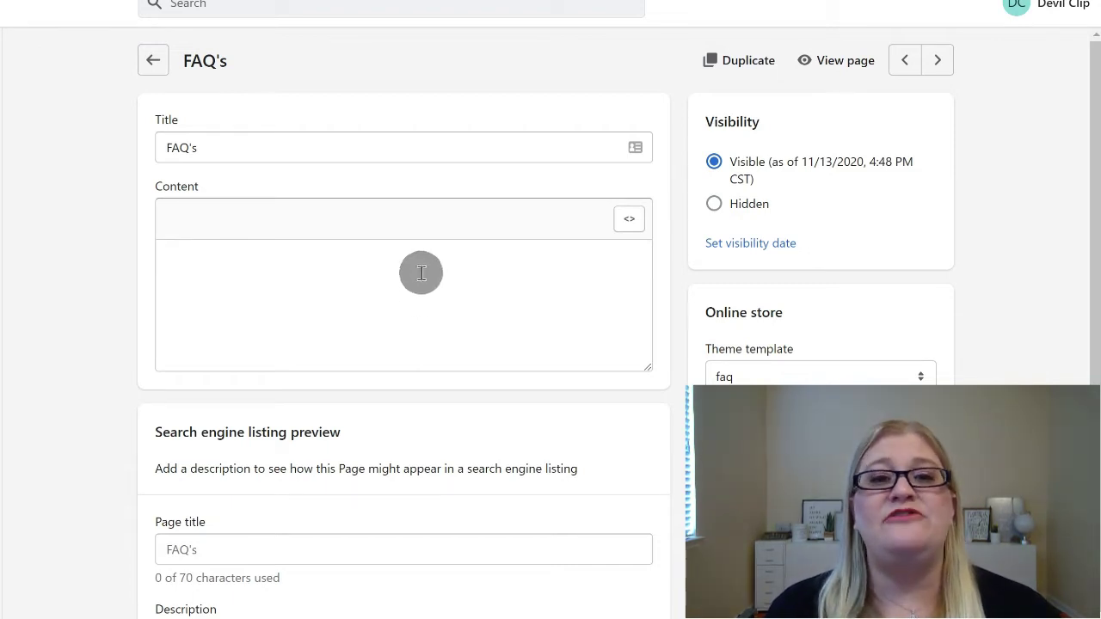
- Copy the whole button code from the PDF into the HTML content of the FAQ's page and save the page
key("ctrl+Tab")
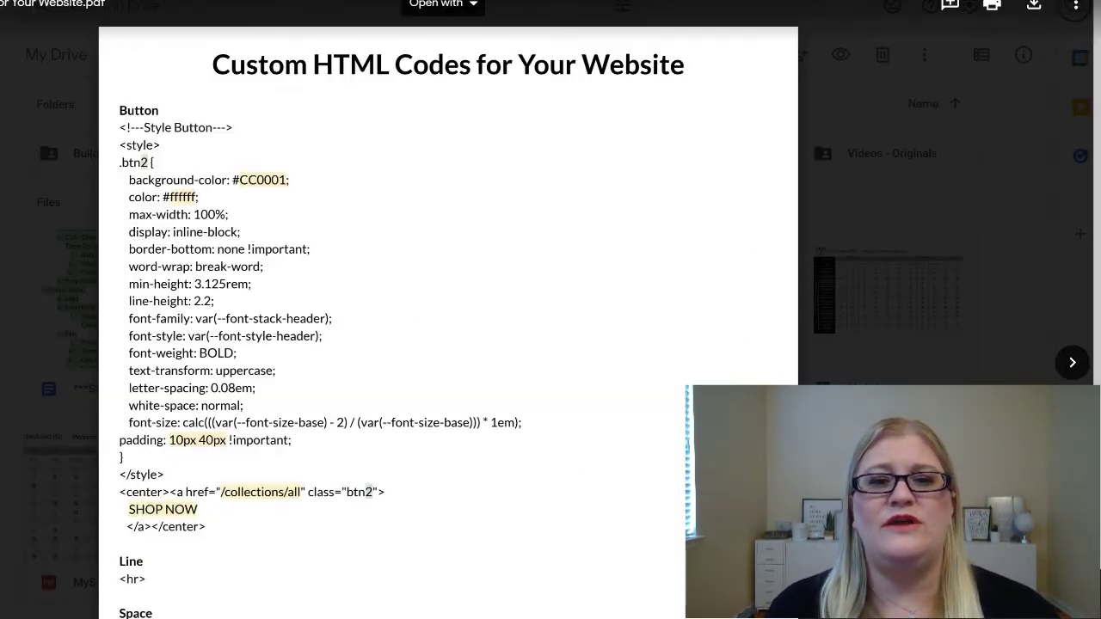
left_click_drag(220, 531, 117, 126)
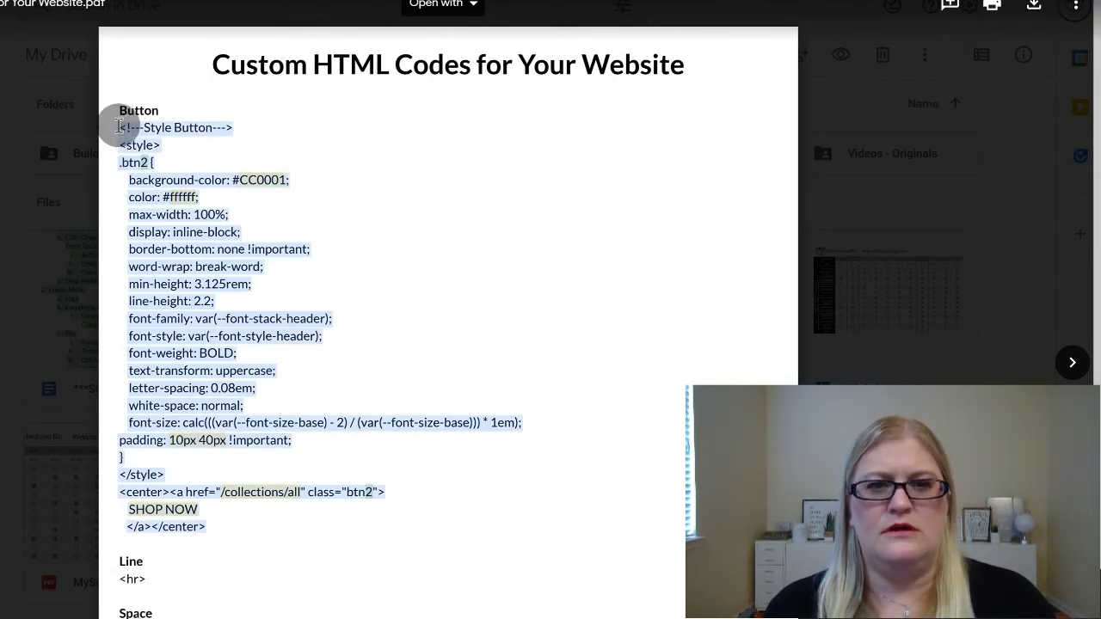
key("ctrl+shift+Tab")
left_click(388, 257)
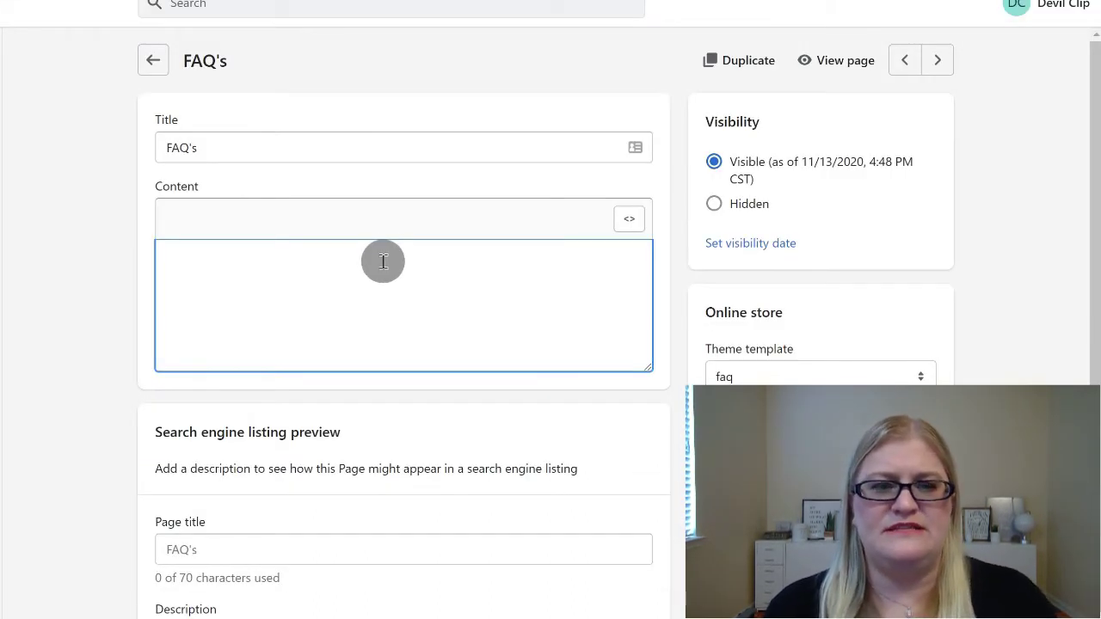
key("ctrl+v")
left_click(456, 312)
left_click(932, 7)
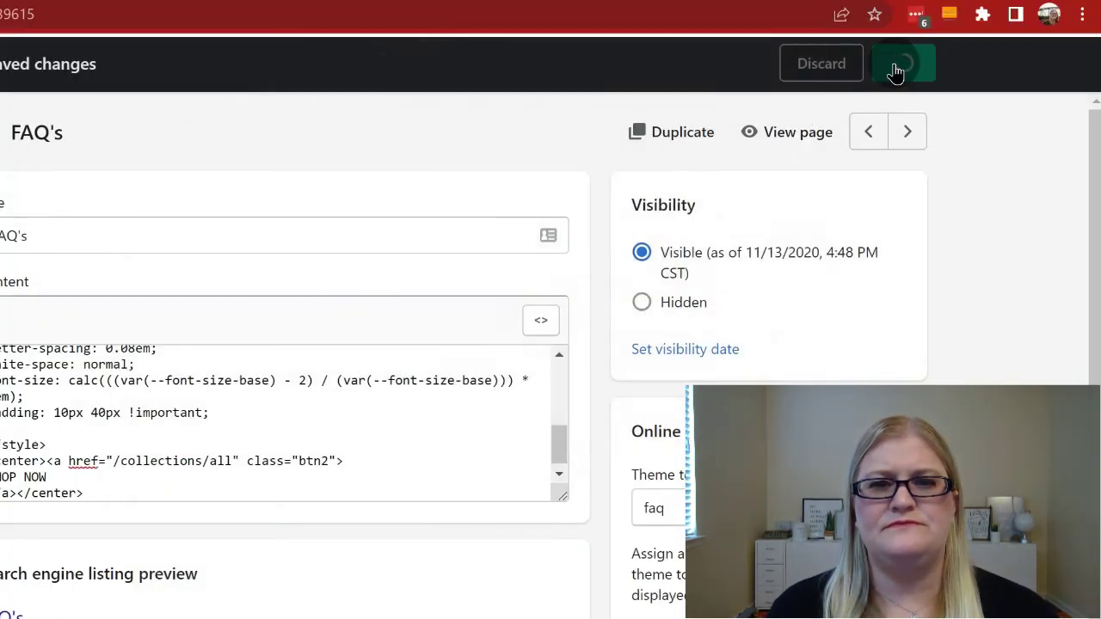
- View the FAQ's page in the store and test its SHOP NOW button
left_click(789, 134)
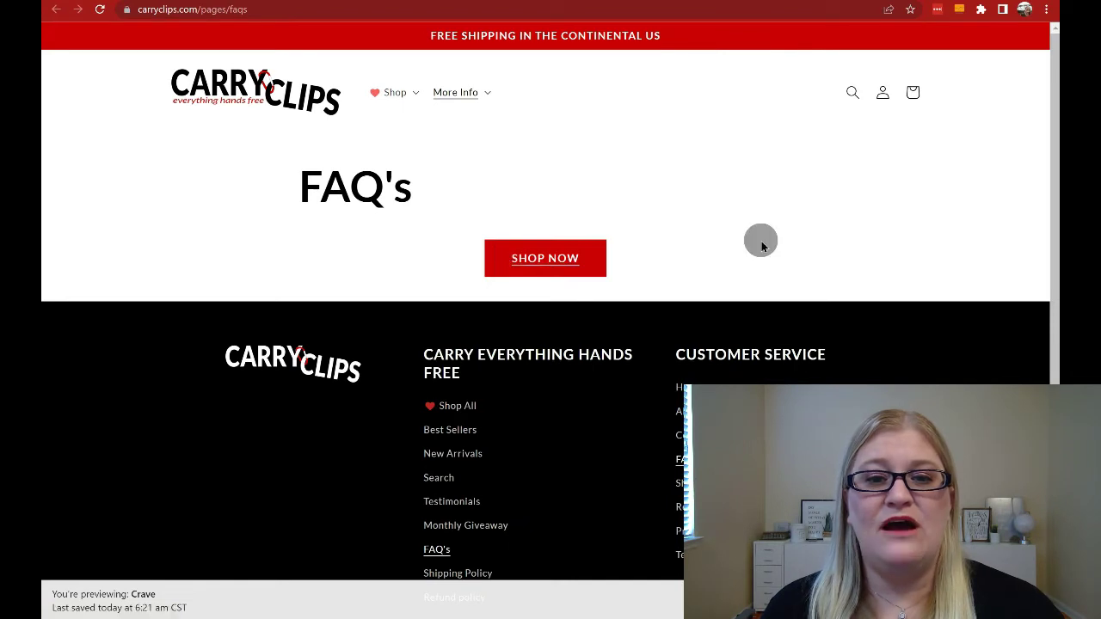
left_click(568, 260)
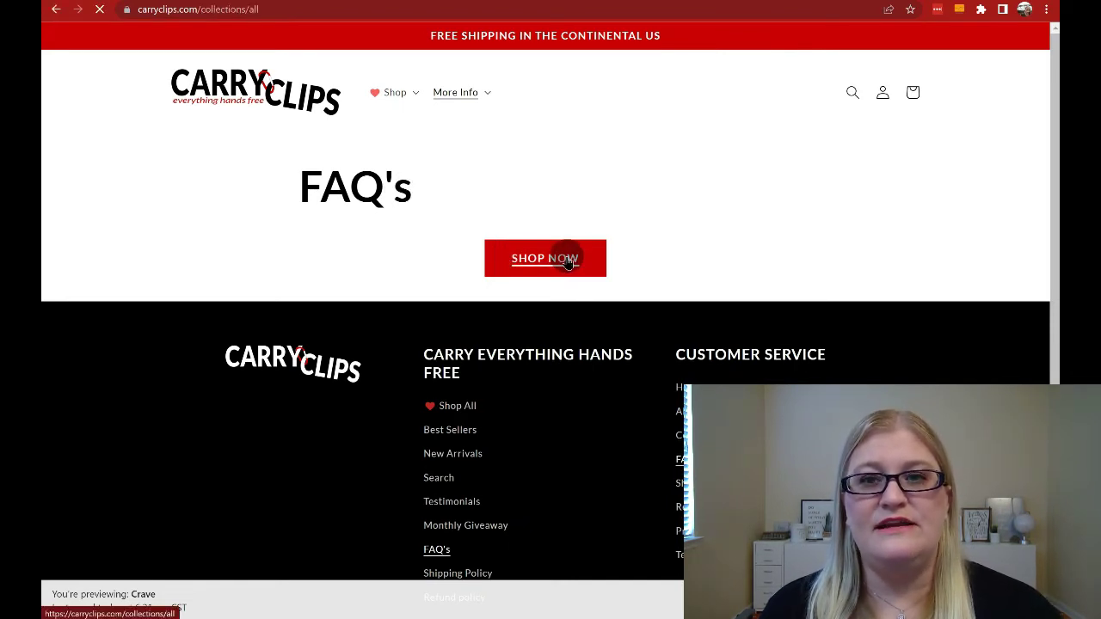
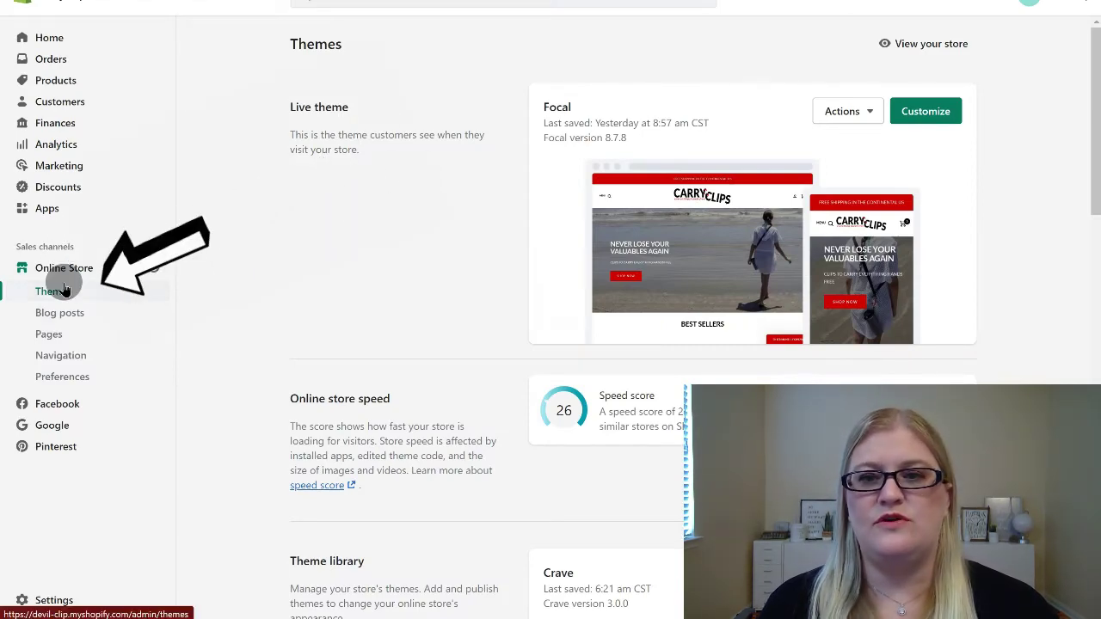
- Open the theme editor and add a Custom Liquid section to the home page, just above the footer
left_click(950, 111)
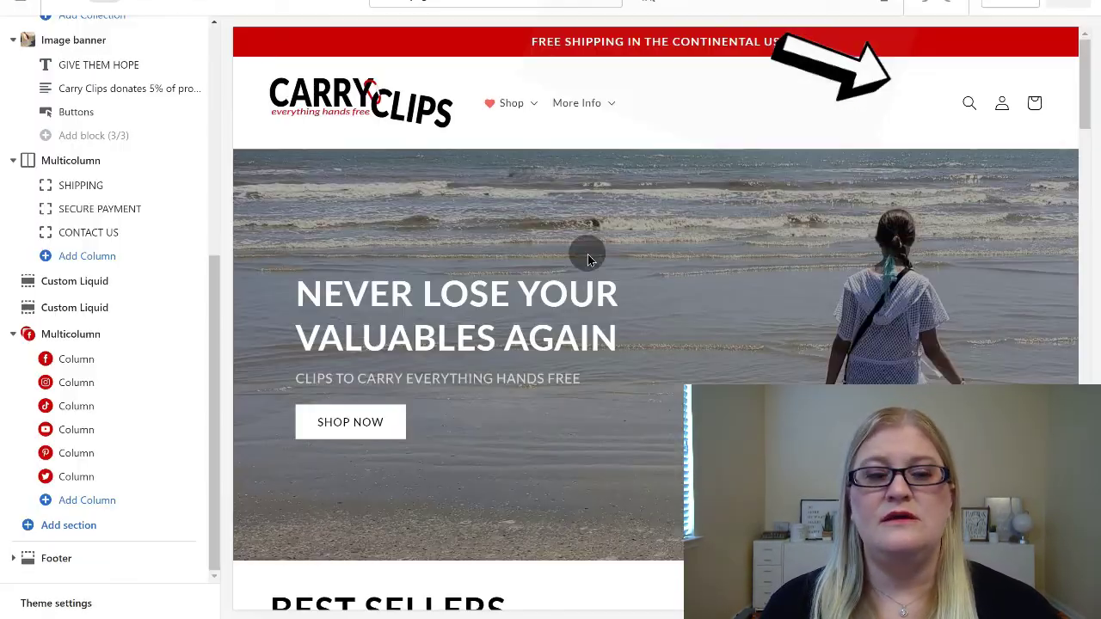
left_click(64, 526)
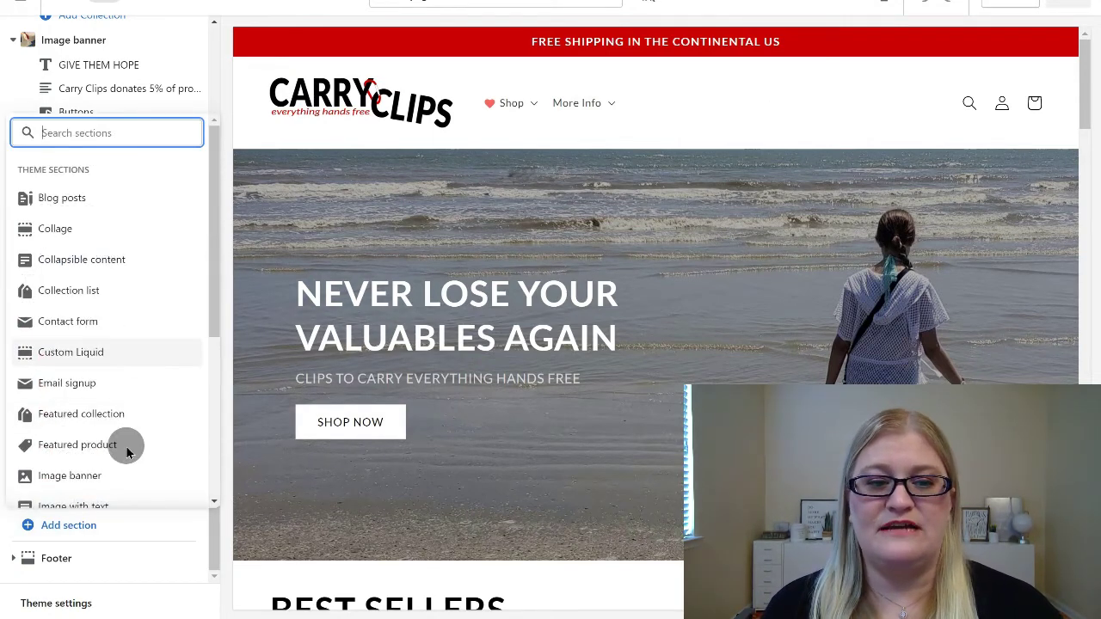
scroll(125, 447, "down", 1)
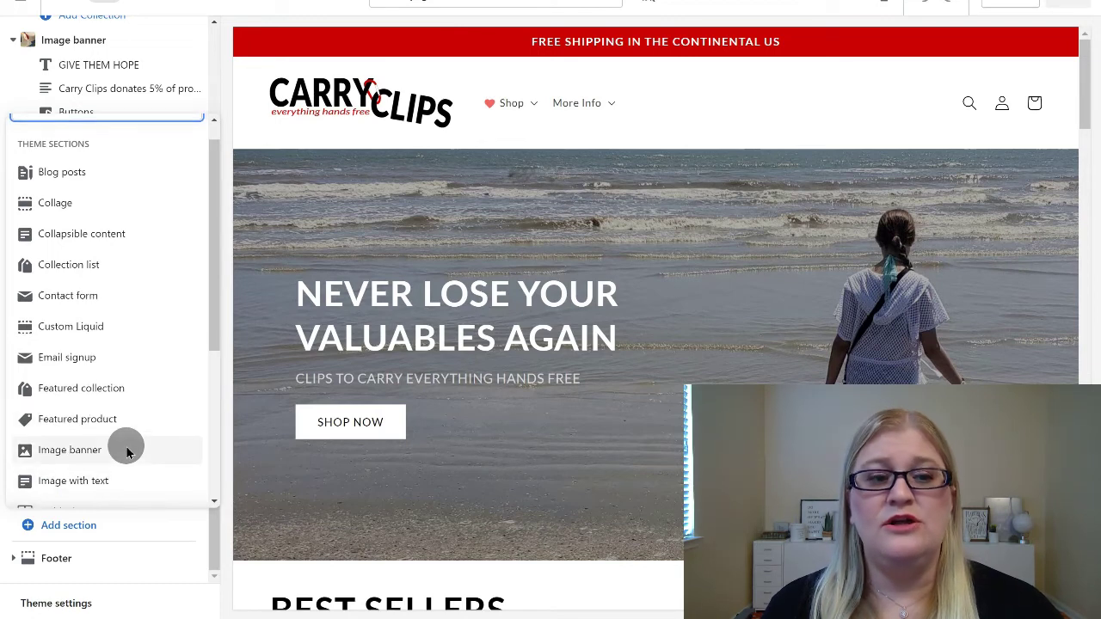
left_click(104, 328)
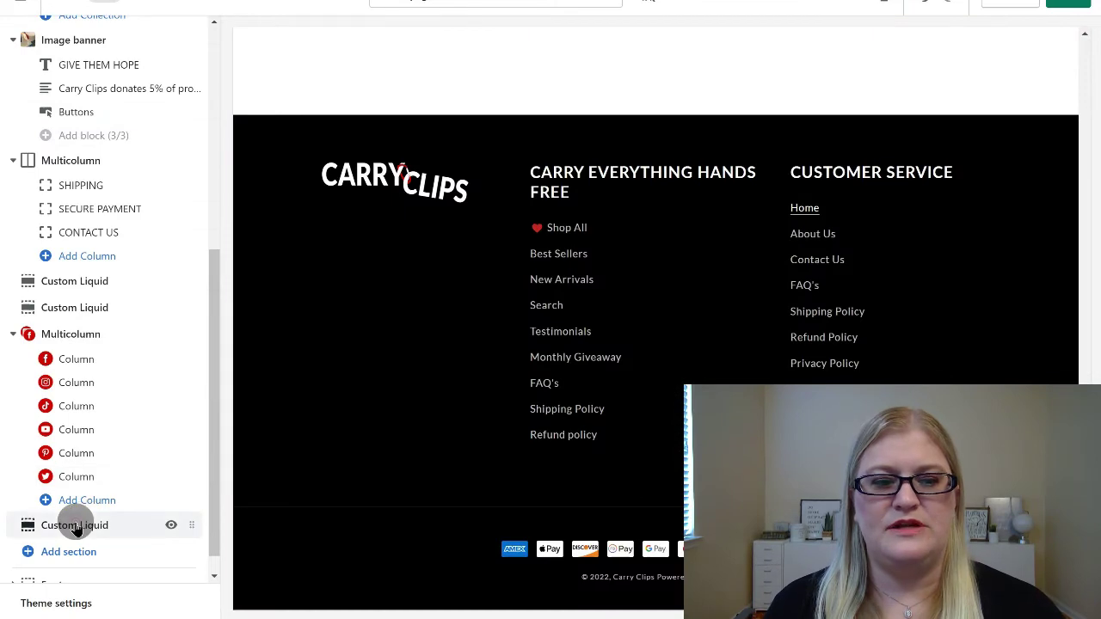
- Paste the copied button code into the new Custom Liquid section and check the SHOP NOW button in the preview
left_click(76, 526)
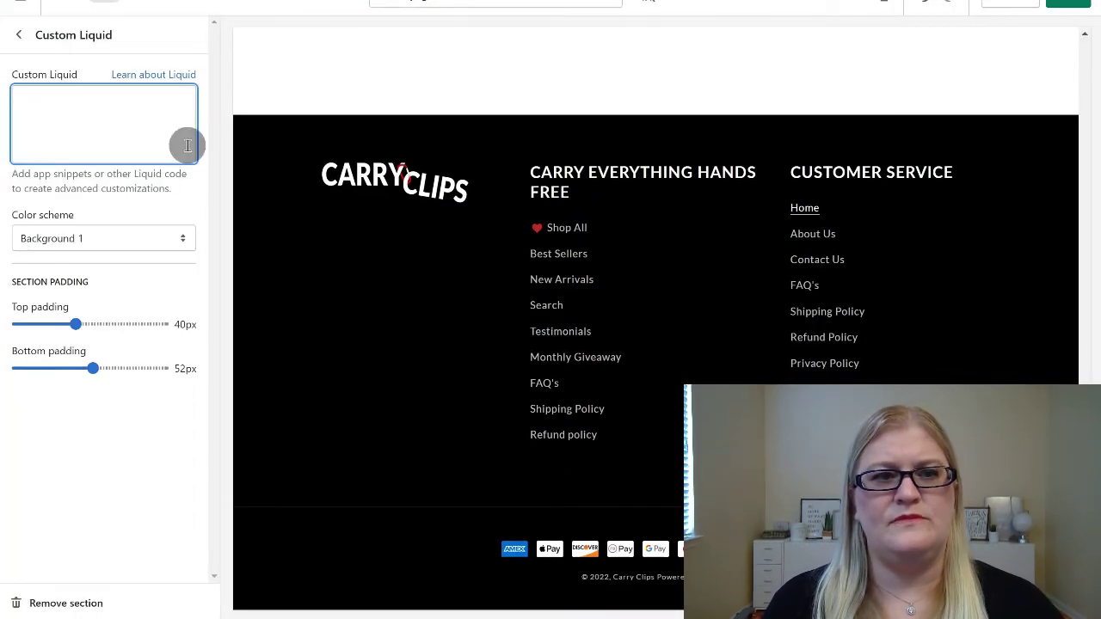
left_click(95, 108)
key("ctrl+v")
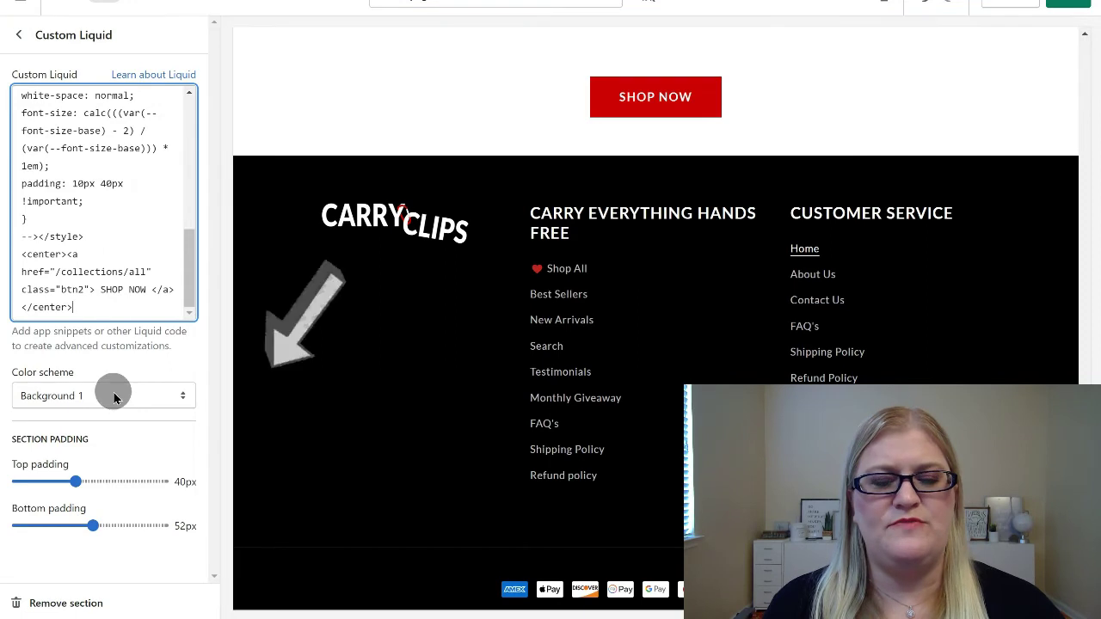
left_click(634, 100)
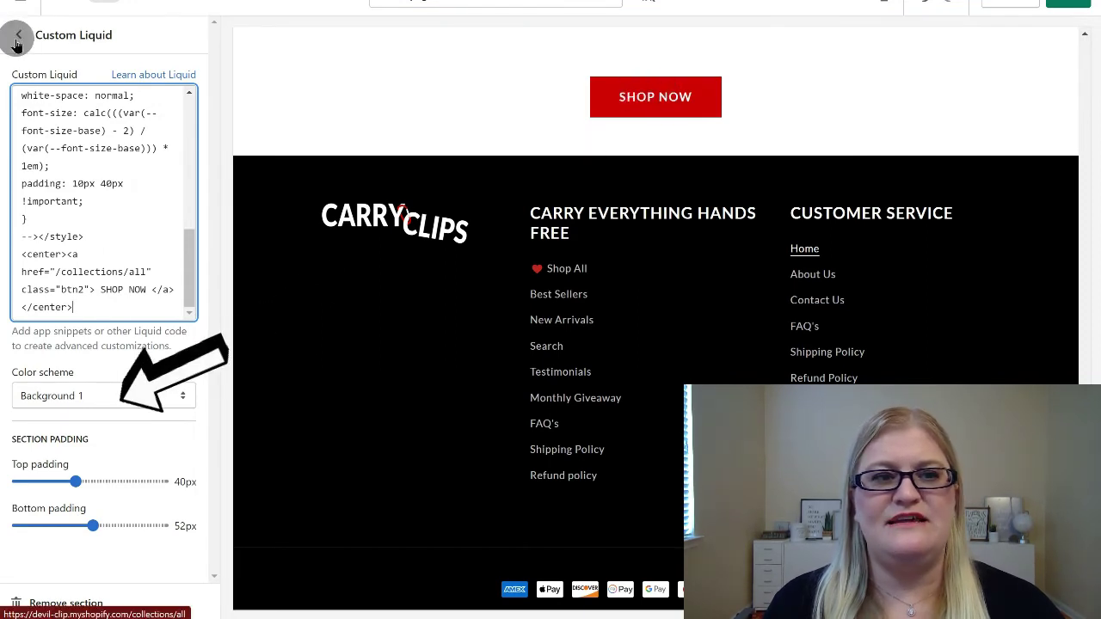
- Move the new Custom Liquid section above the FOLLOW US multicolumn, check its placement in the preview and save the home page
scroll(725, 178, "up", 2)
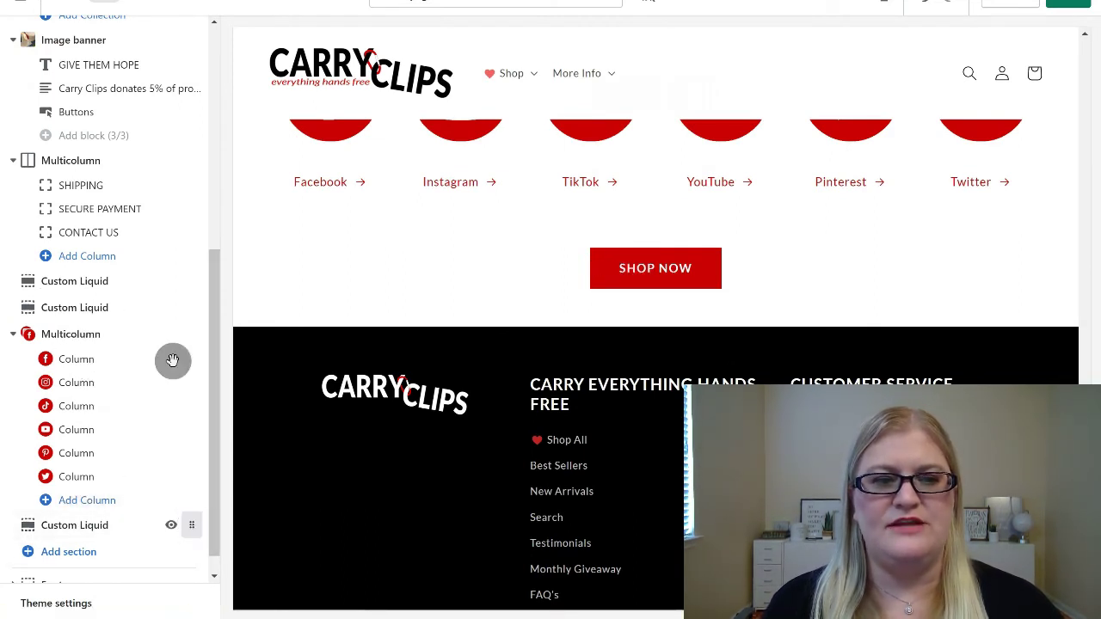
left_click_drag(172, 360, 177, 333)
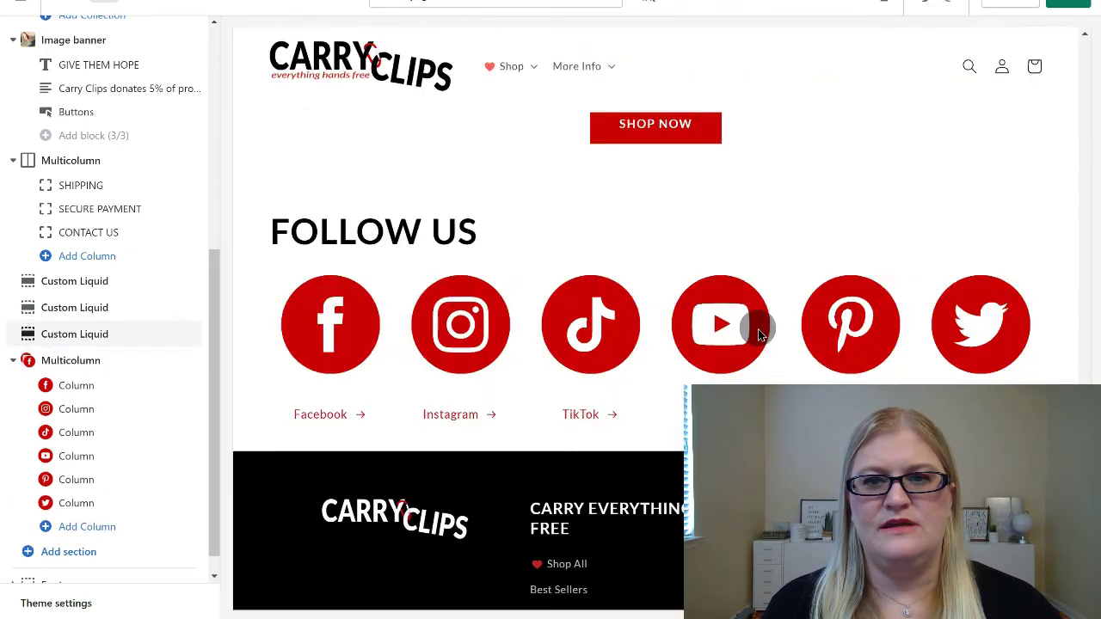
scroll(757, 329, "down", 1)
scroll(728, 243, "up", 2)
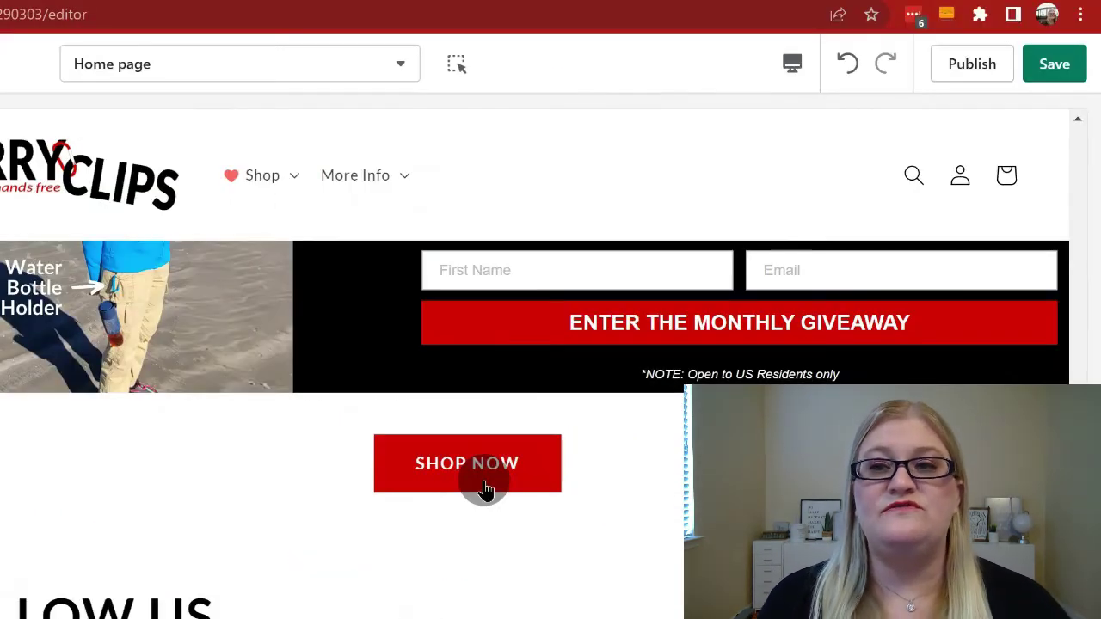
left_click(1053, 72)
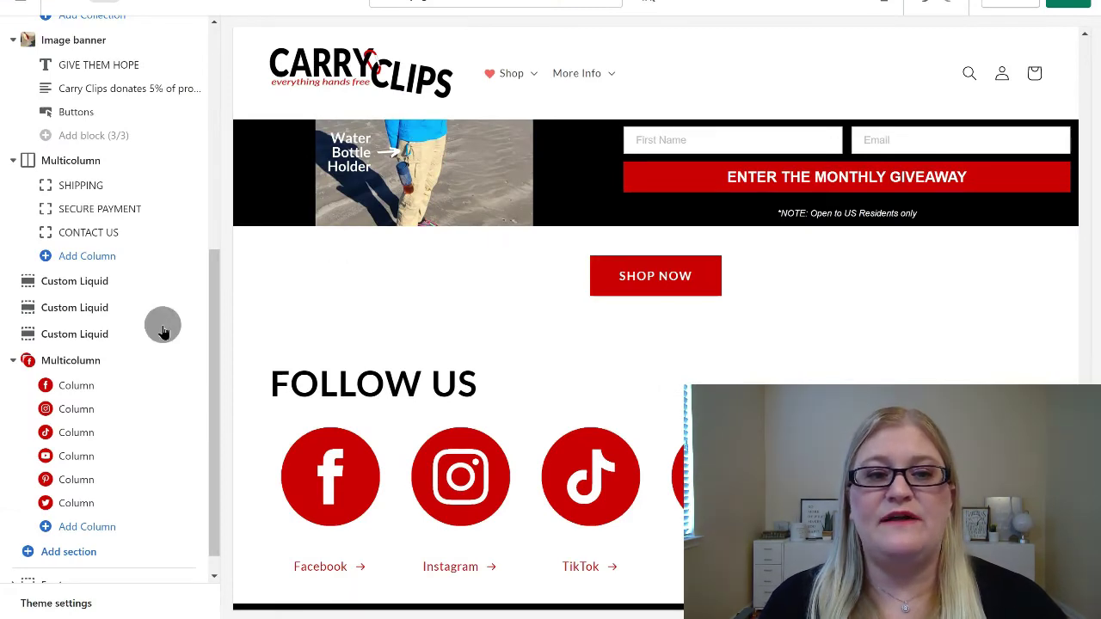
- Remove the Custom Liquid section with the SHOP NOW button from the home page
left_click(110, 338)
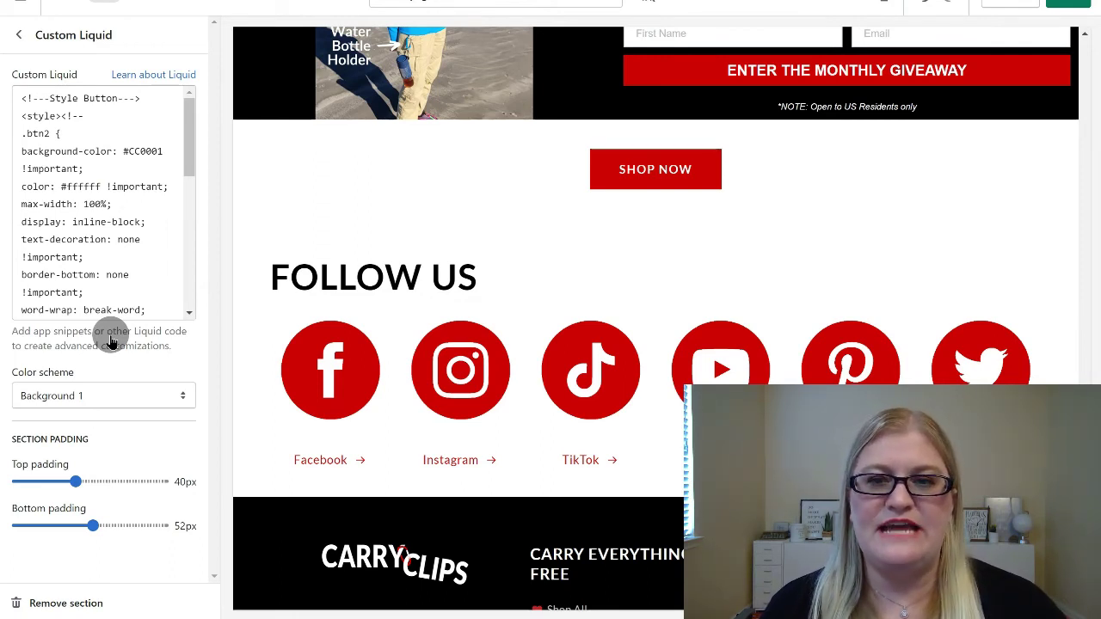
left_click(76, 603)
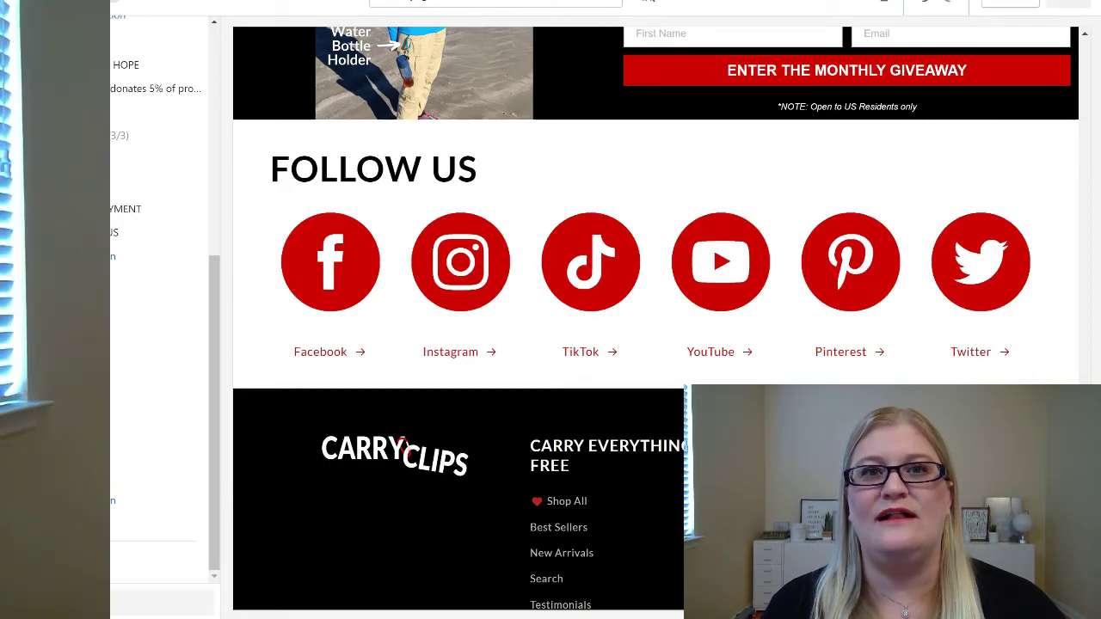